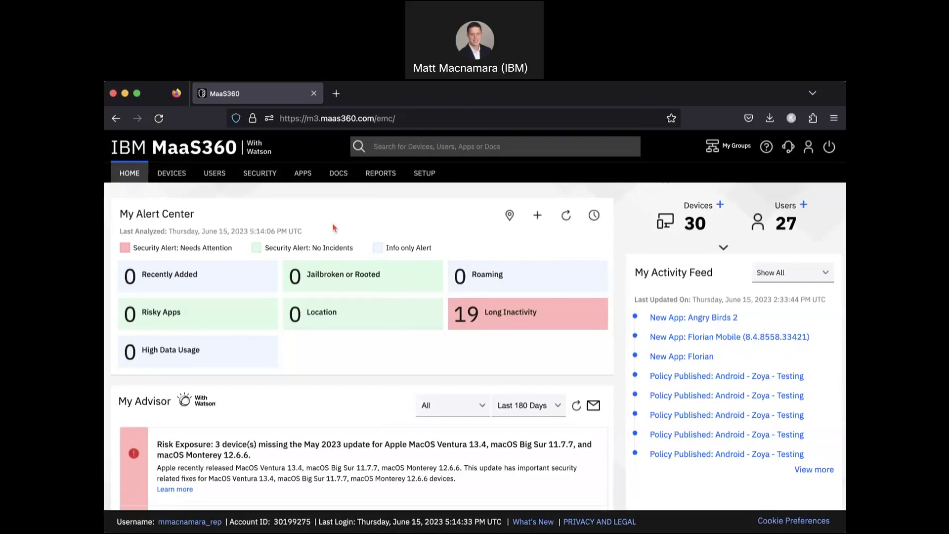
Go to the Device Inventory page from the DEVICES menu
left_click(171, 173)
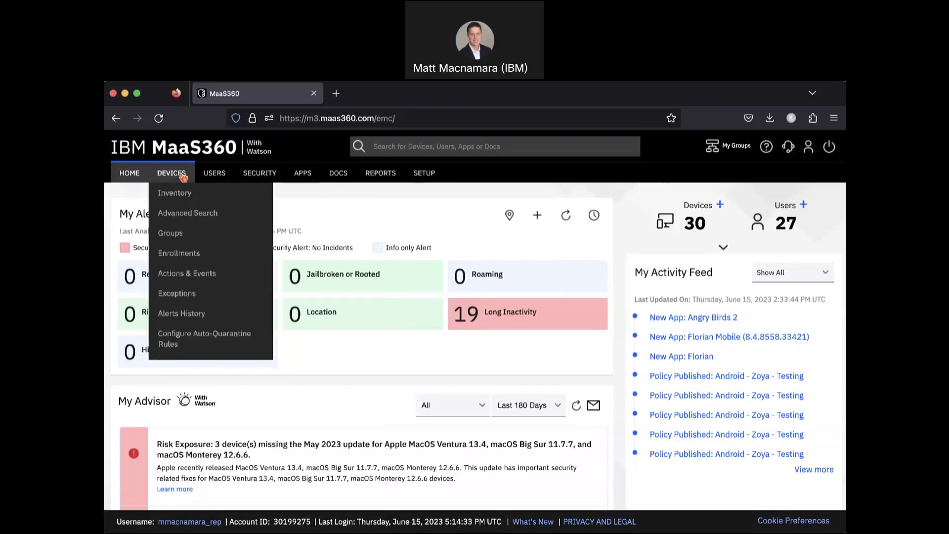
left_click(175, 192)
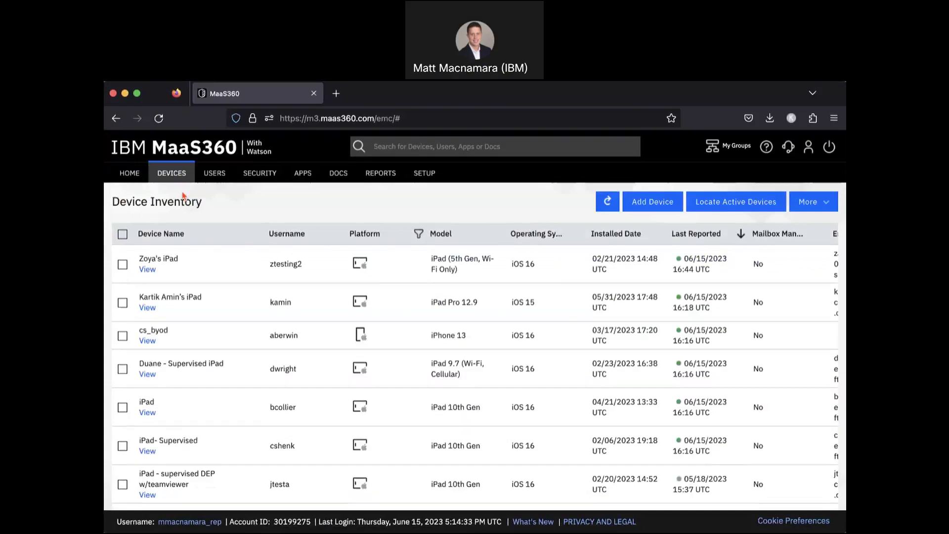
left_click(221, 260)
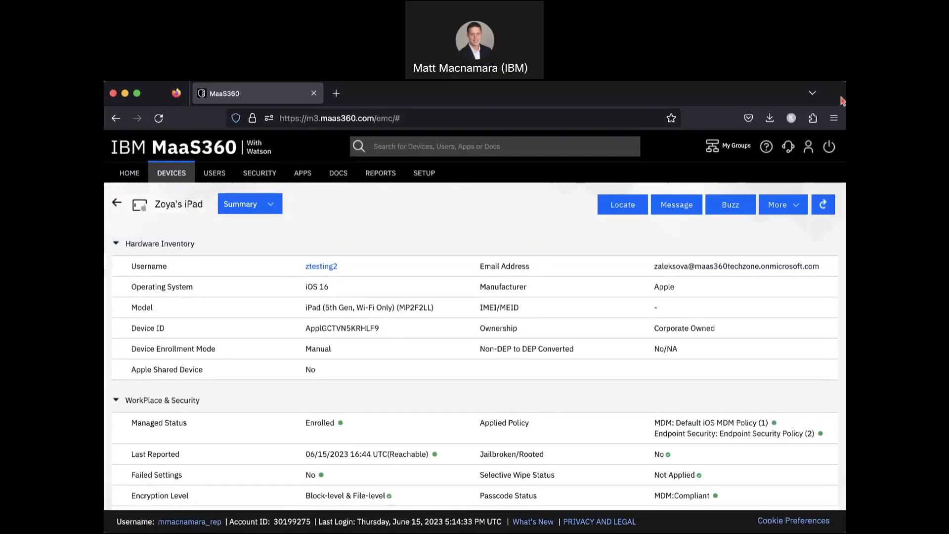
left_click(627, 207)
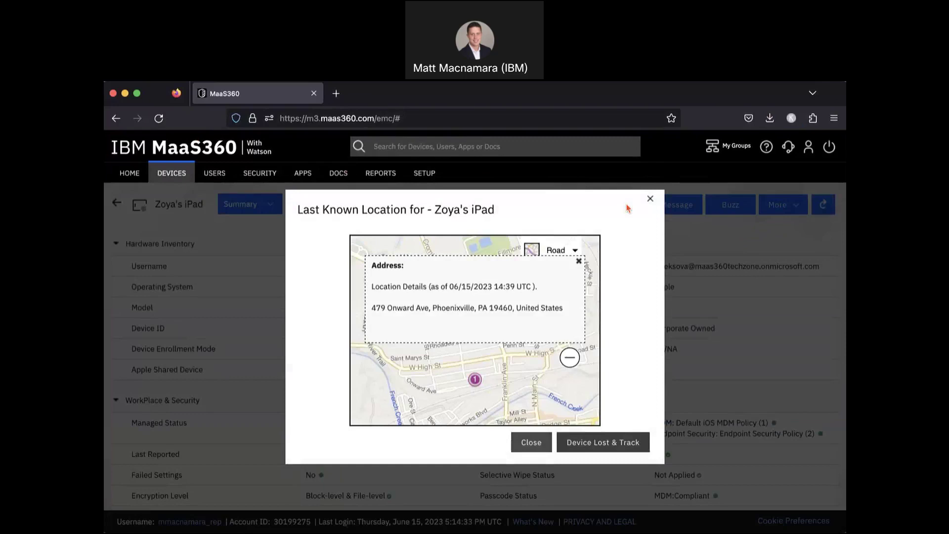
left_click(651, 199)
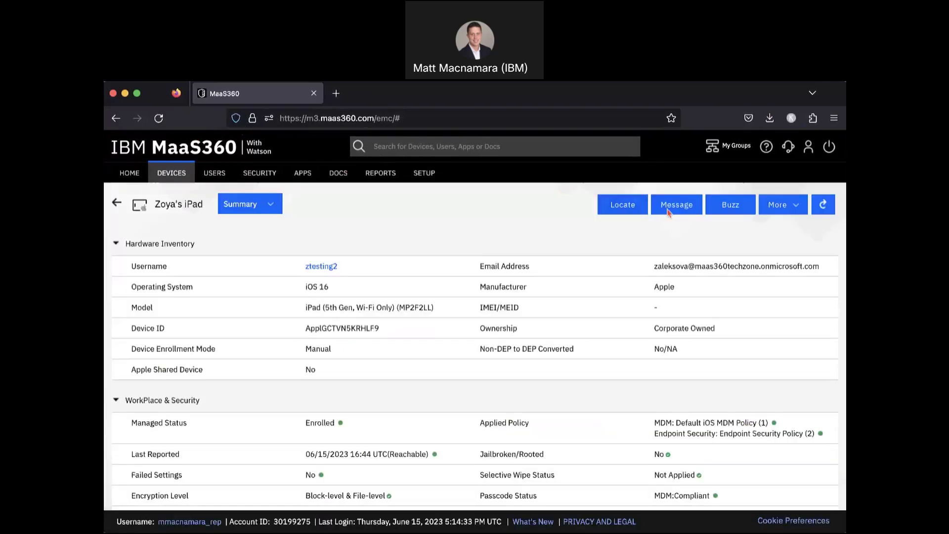
left_click(272, 205)
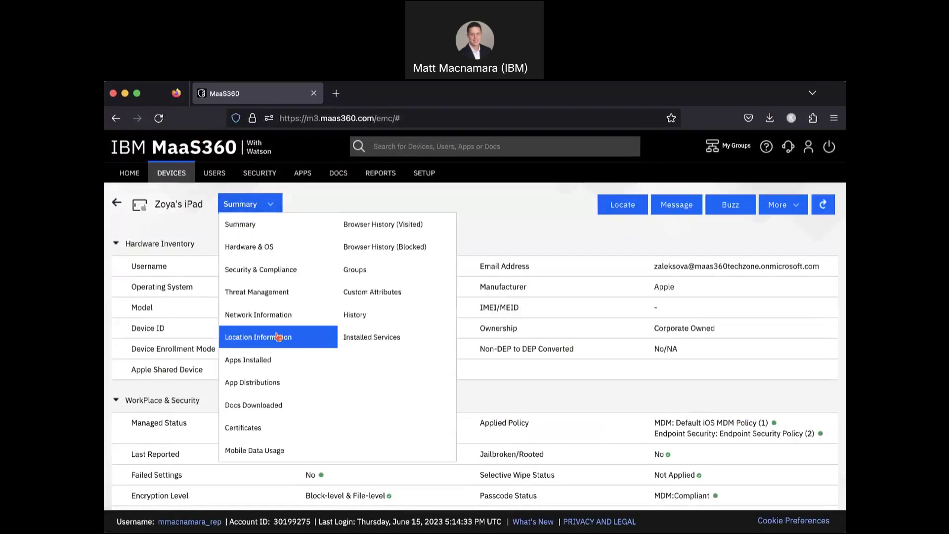
left_click(258, 338)
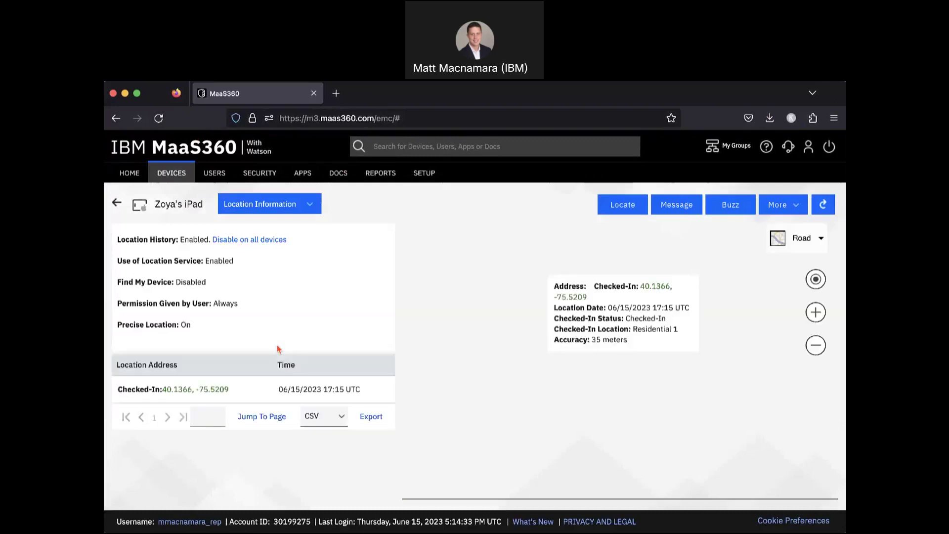
left_click(299, 366)
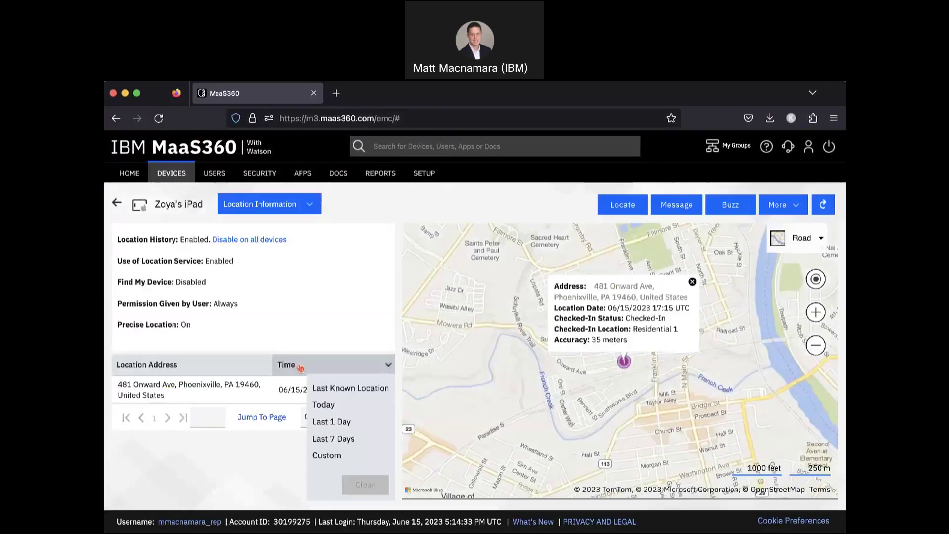
left_click(341, 440)
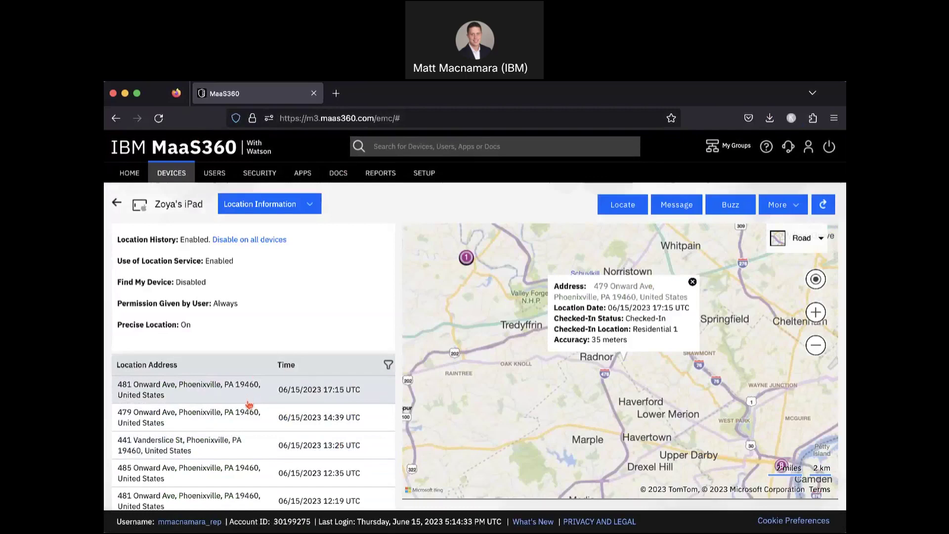
scroll(249, 412, "down", 4)
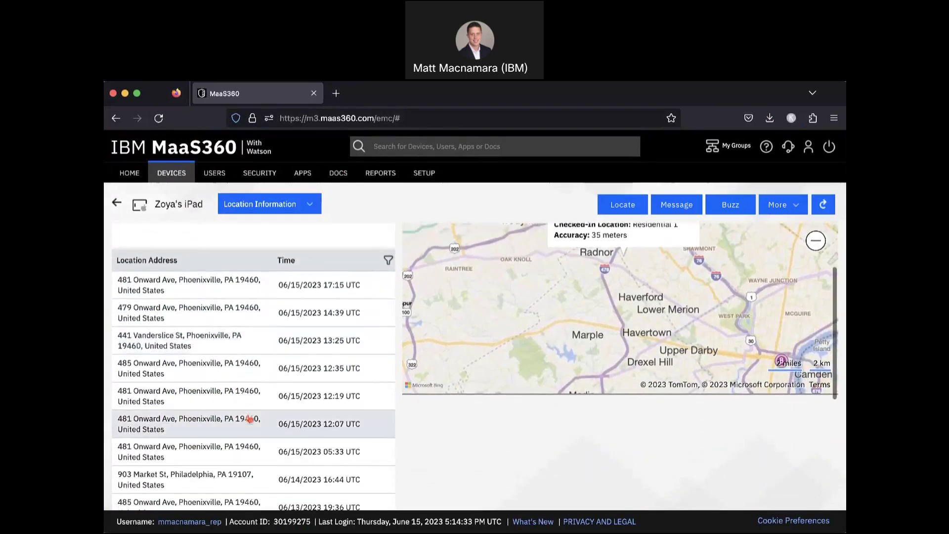
scroll(251, 419, "down", 3)
scroll(251, 419, "up", 2)
scroll(250, 419, "up", 4)
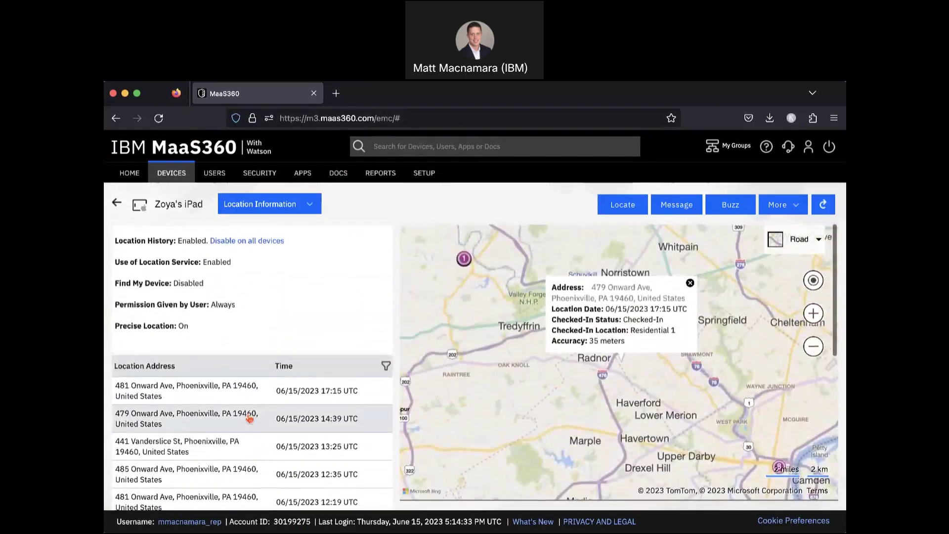